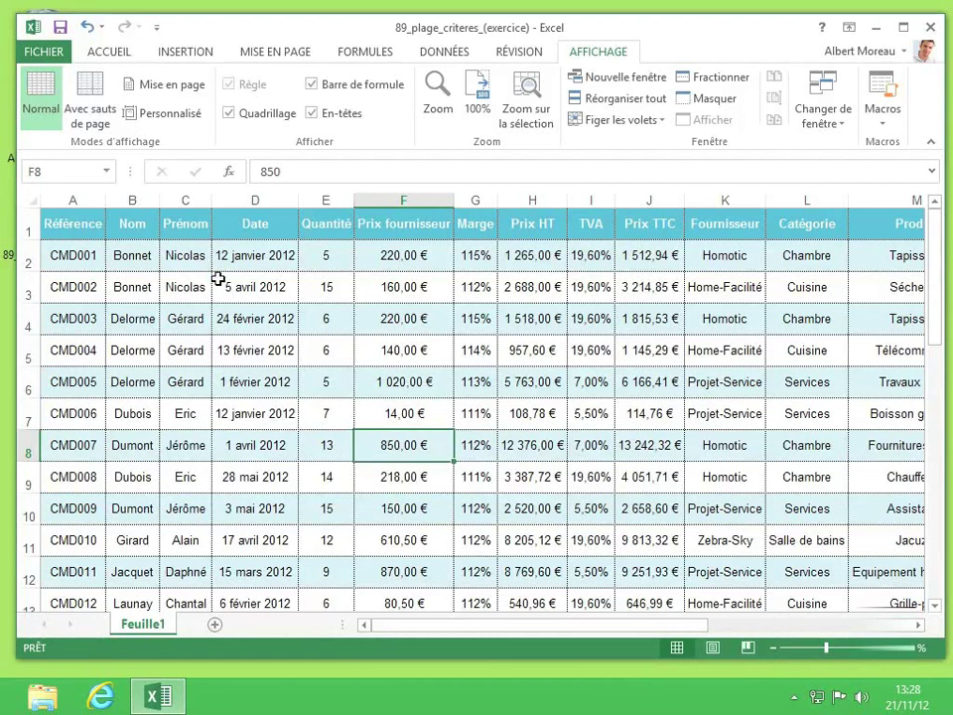
# Step: Freeze the panes at cell E7 to lock rows 1 to 6 and columns A to D
pyautogui.click(322, 415)
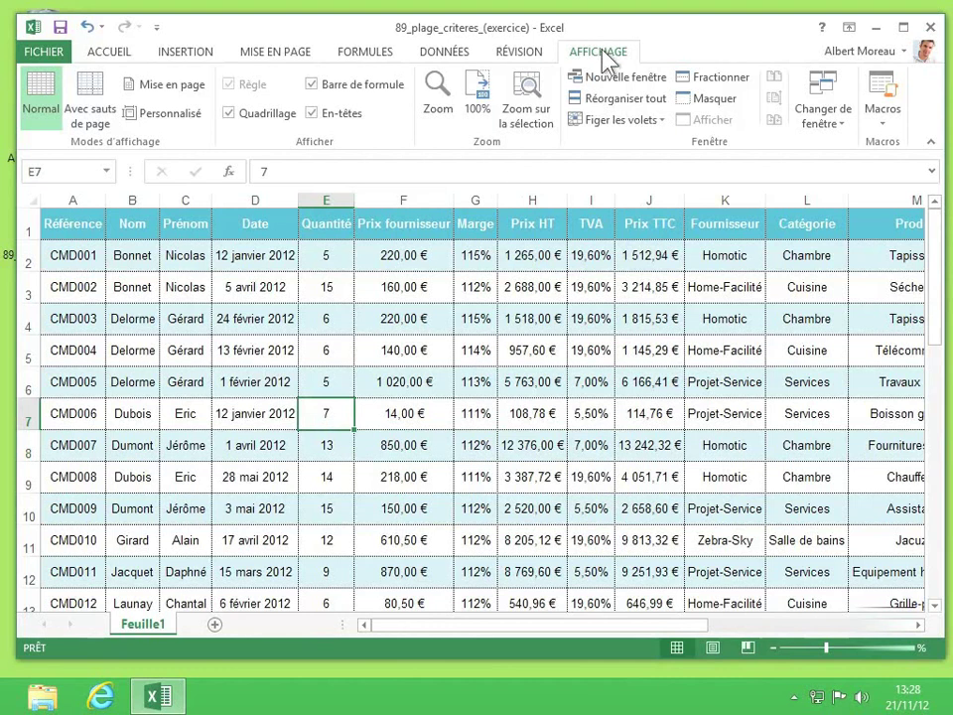
pyautogui.click(664, 121)
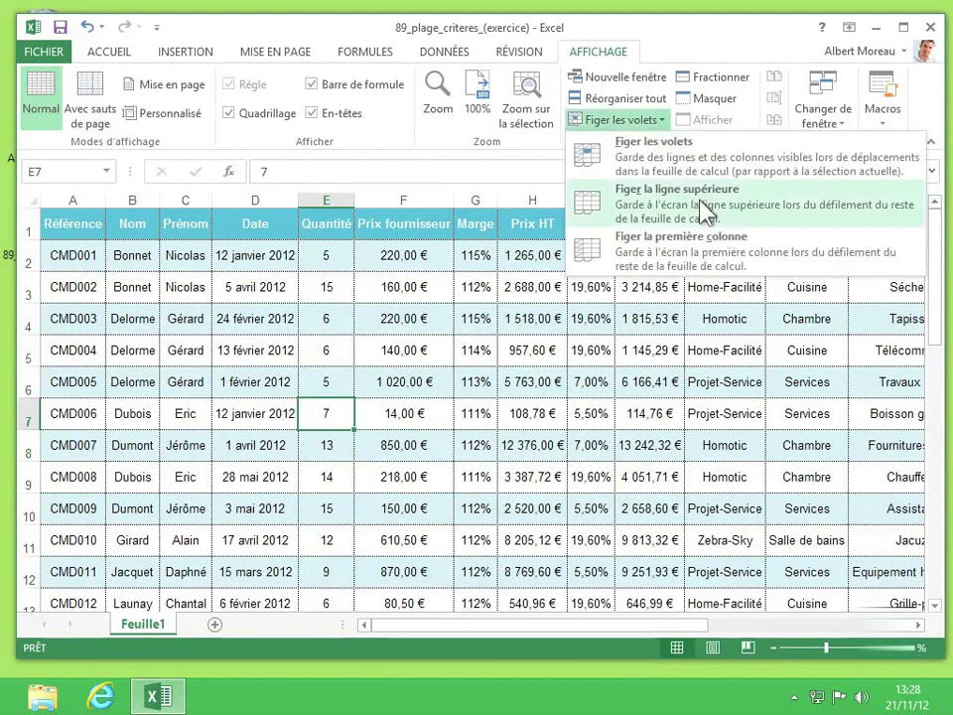
pyautogui.click(639, 159)
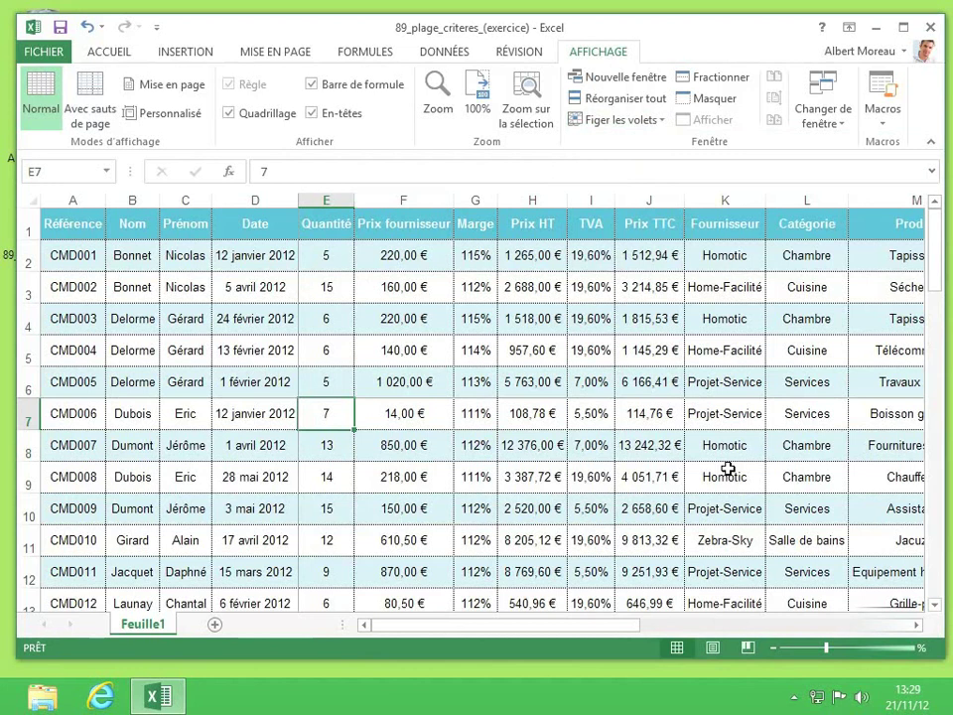
# Step: Examine how the order table's lower rows and far columns move past the frozen rows and columns
pyautogui.click(938, 607)
pyautogui.click(938, 608)
pyautogui.click(938, 607)
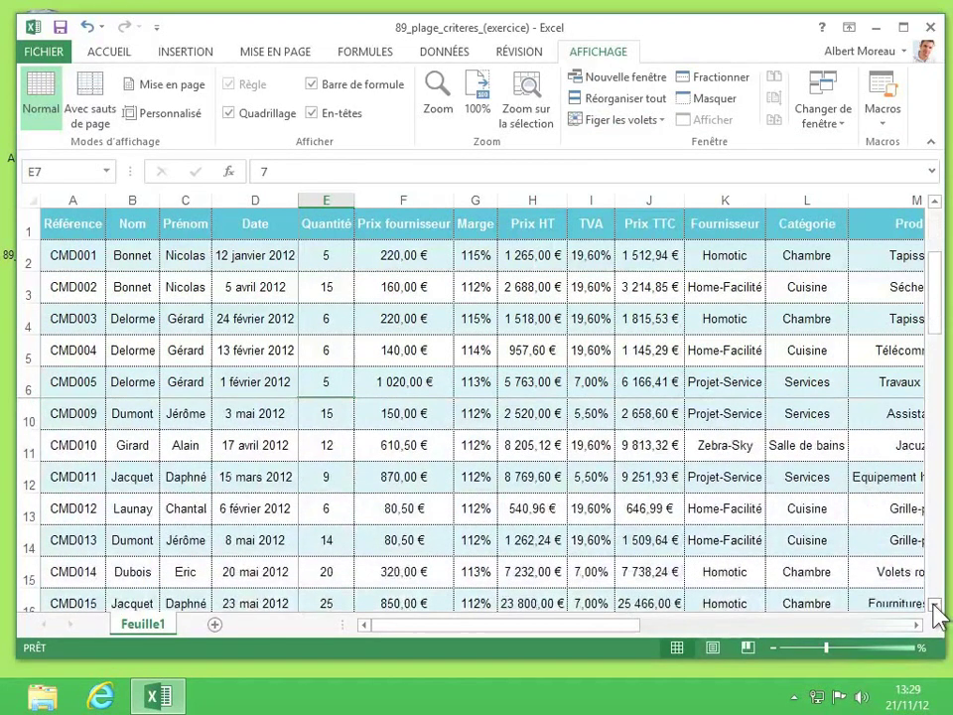
pyautogui.click(938, 608)
pyautogui.click(938, 607)
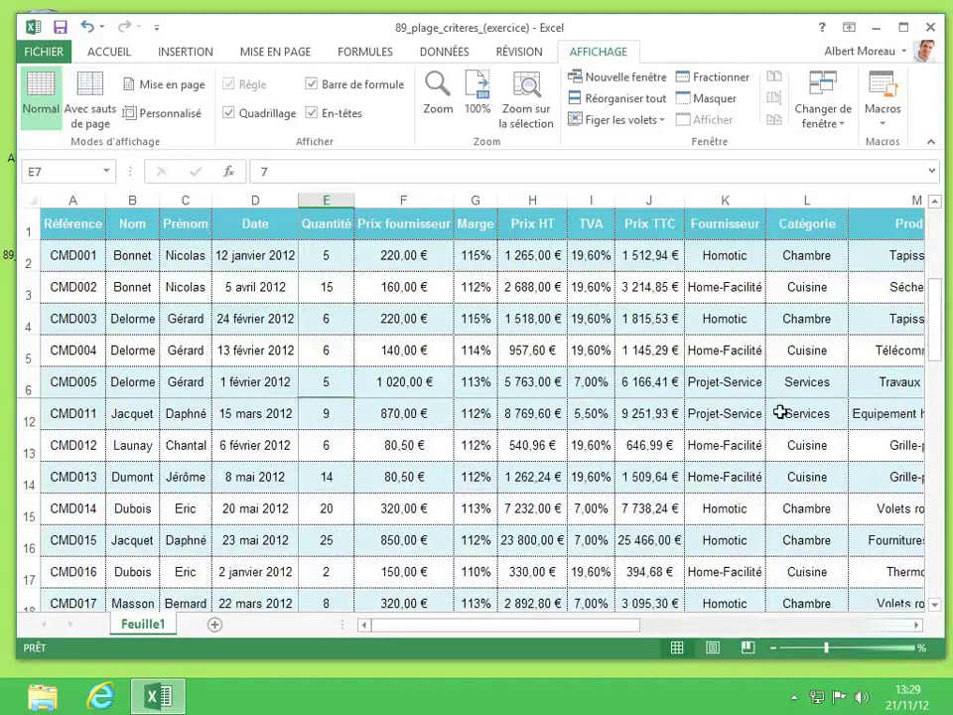
pyautogui.click(935, 609)
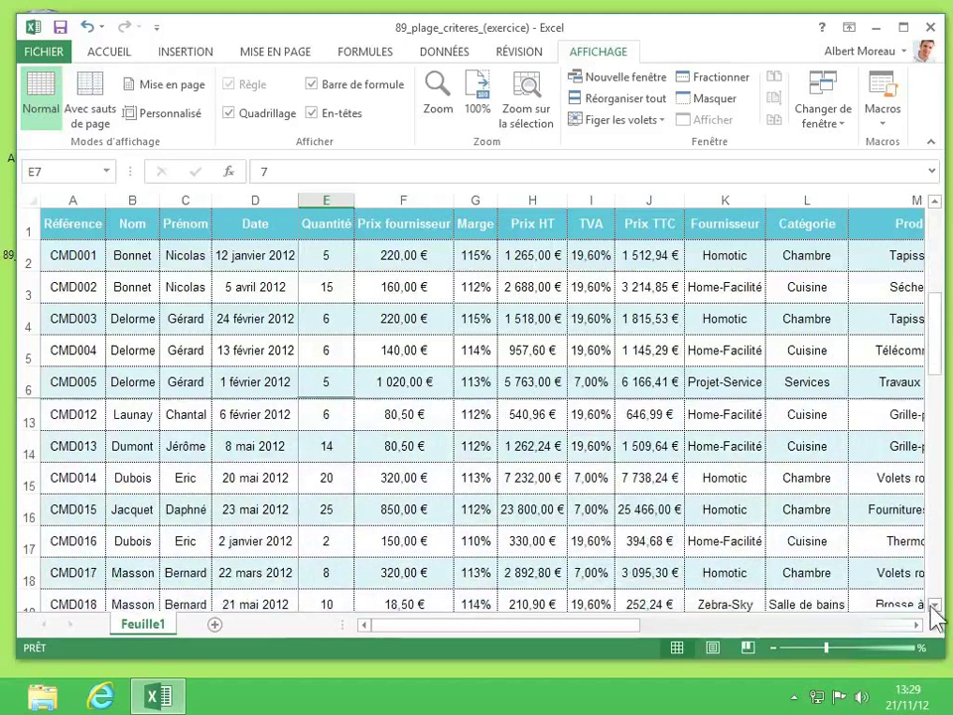
pyautogui.click(935, 607)
pyautogui.click(935, 607)
pyautogui.click(935, 607)
pyautogui.click(935, 607)
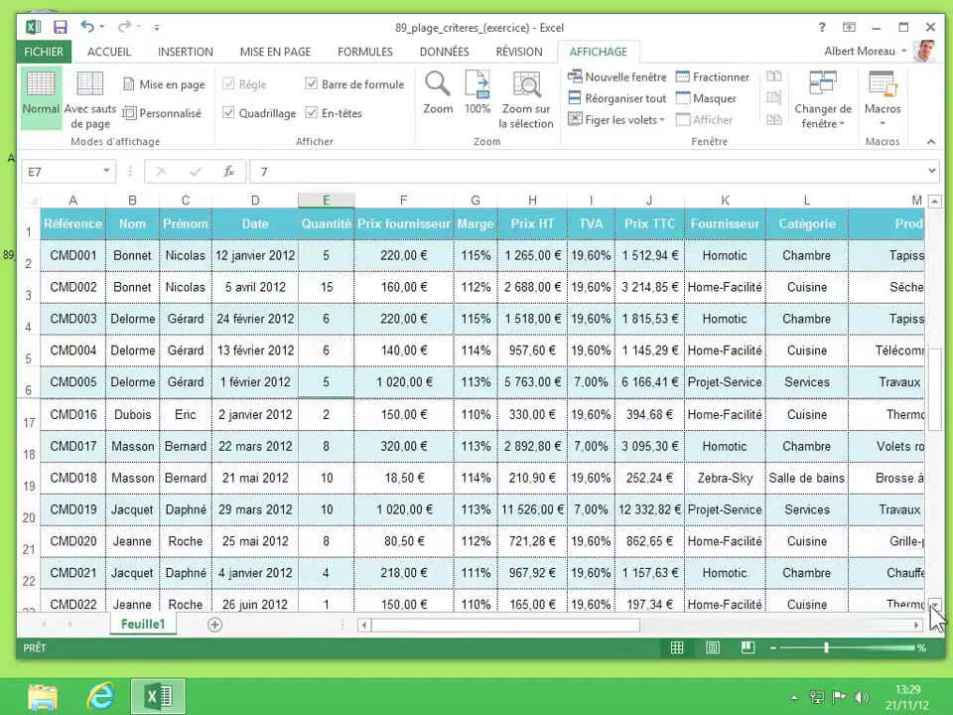
pyautogui.click(935, 607)
pyautogui.click(935, 607)
pyautogui.click(935, 607)
pyautogui.click(935, 607)
pyautogui.click(935, 608)
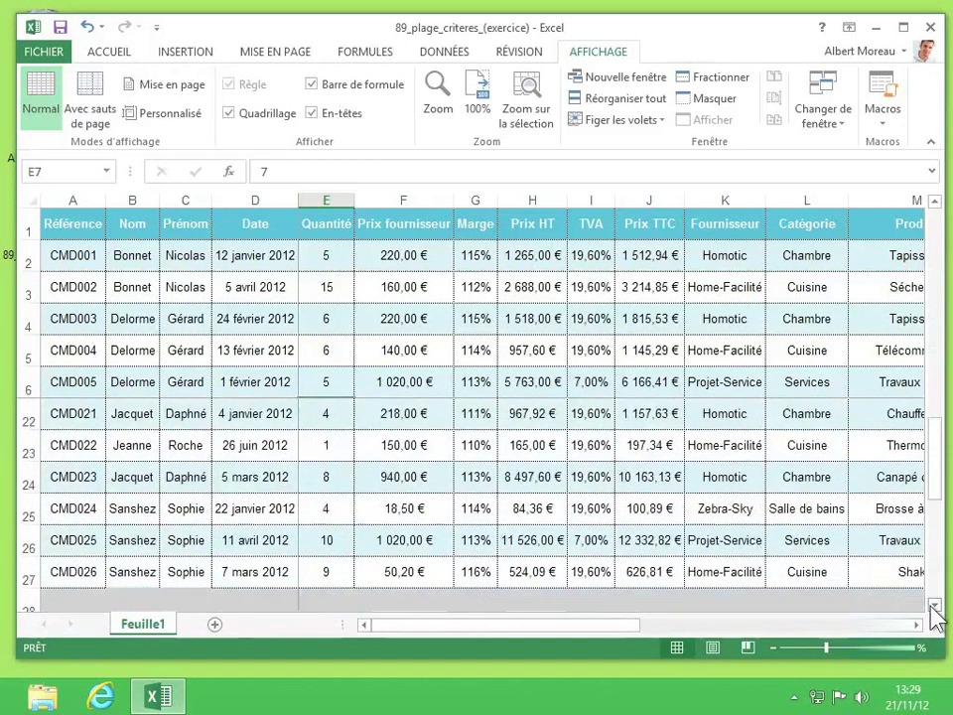
pyautogui.click(935, 608)
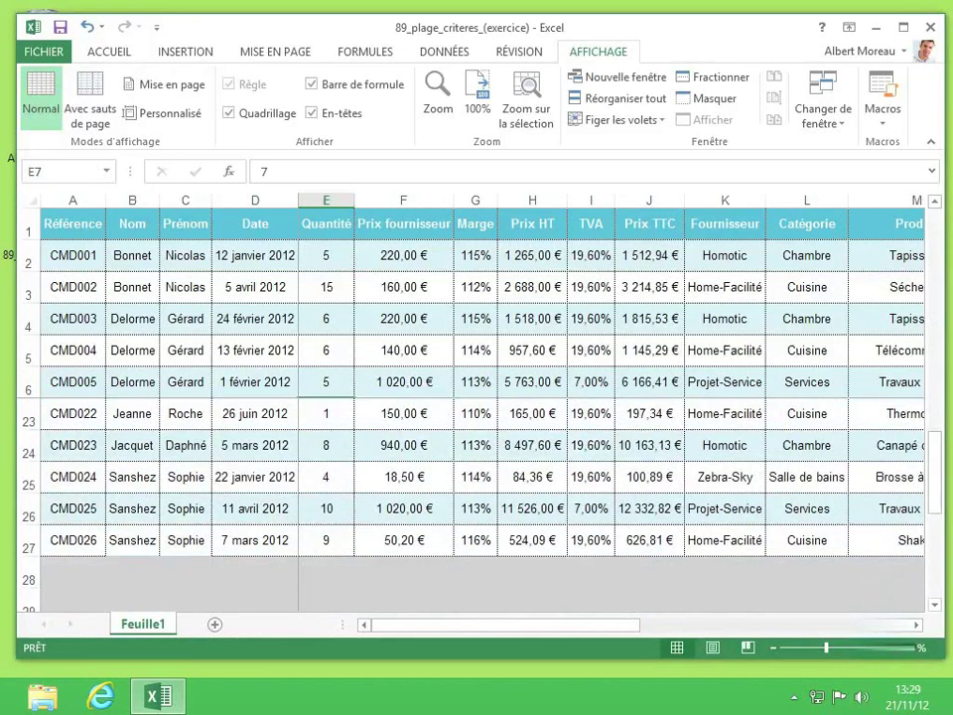
pyautogui.click(916, 624)
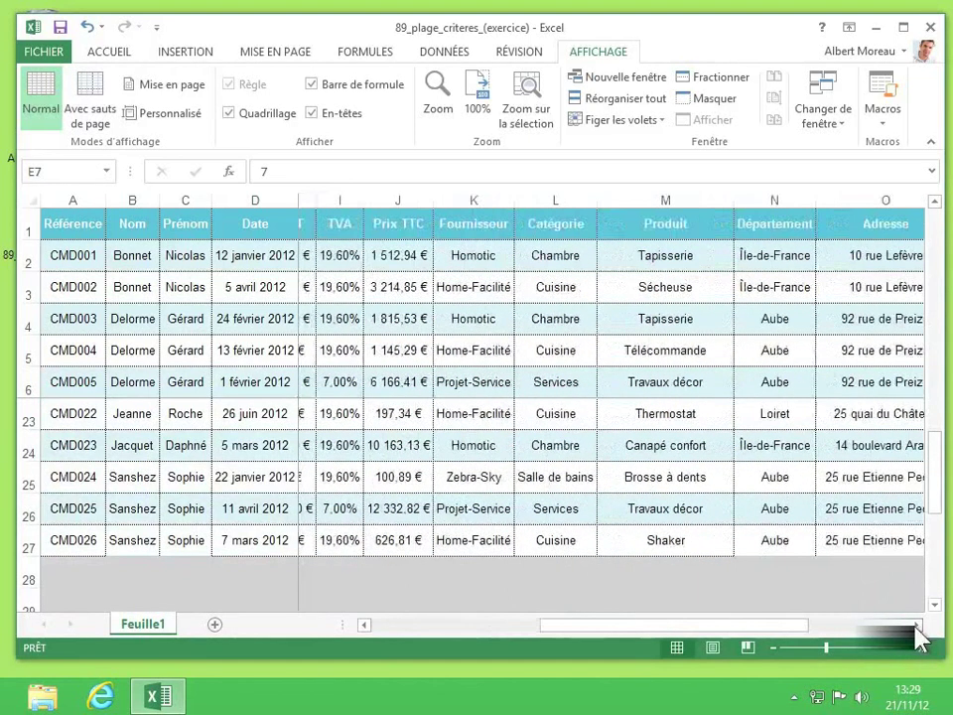
pyautogui.moveTo(916, 626); pyautogui.dragTo(917, 629)
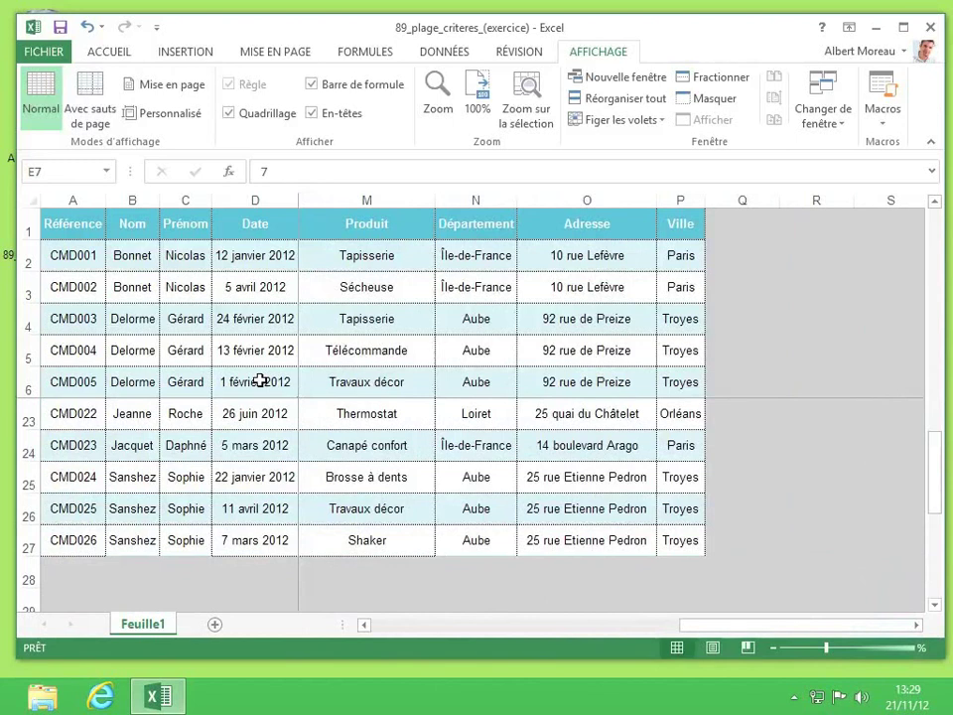
# Step: Release the frozen panes and freeze only the sheet's top row
pyautogui.click(657, 121)
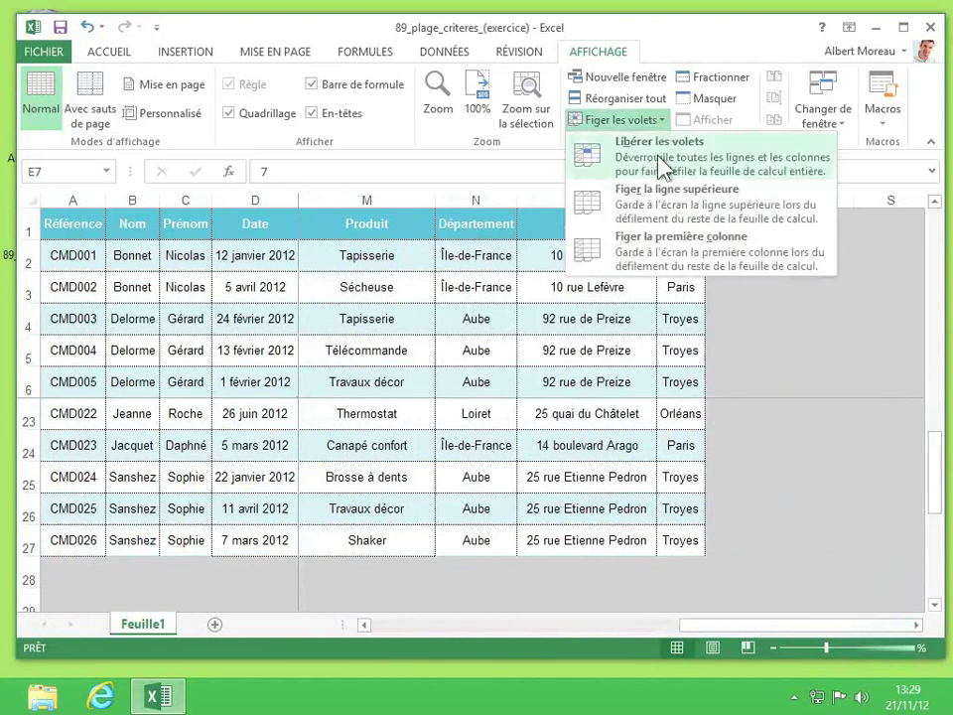
pyautogui.click(661, 164)
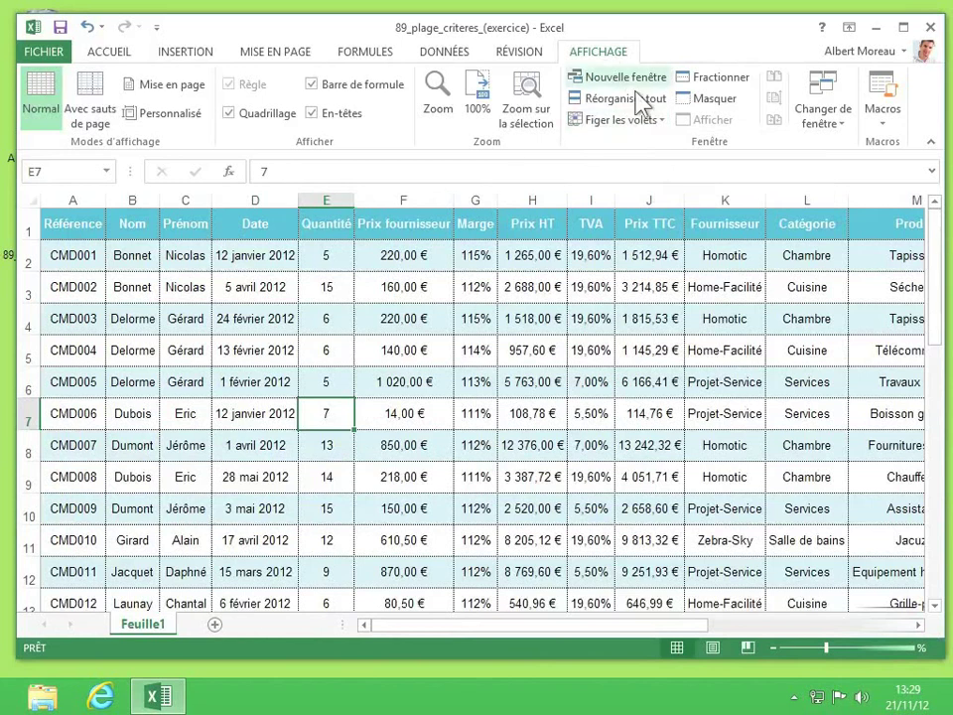
pyautogui.click(664, 120)
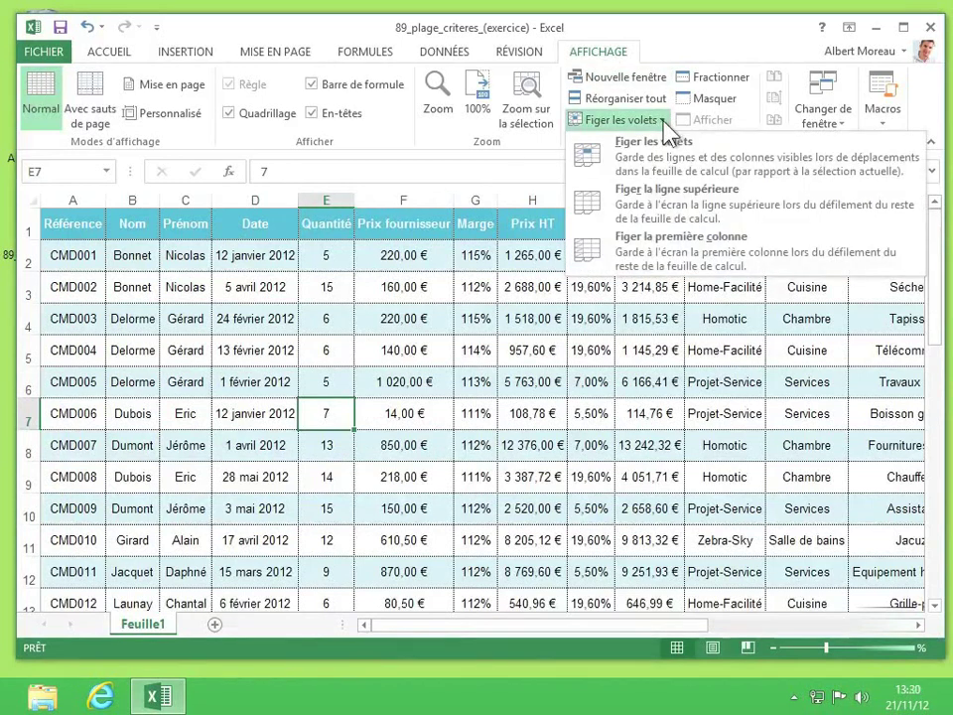
pyautogui.click(666, 196)
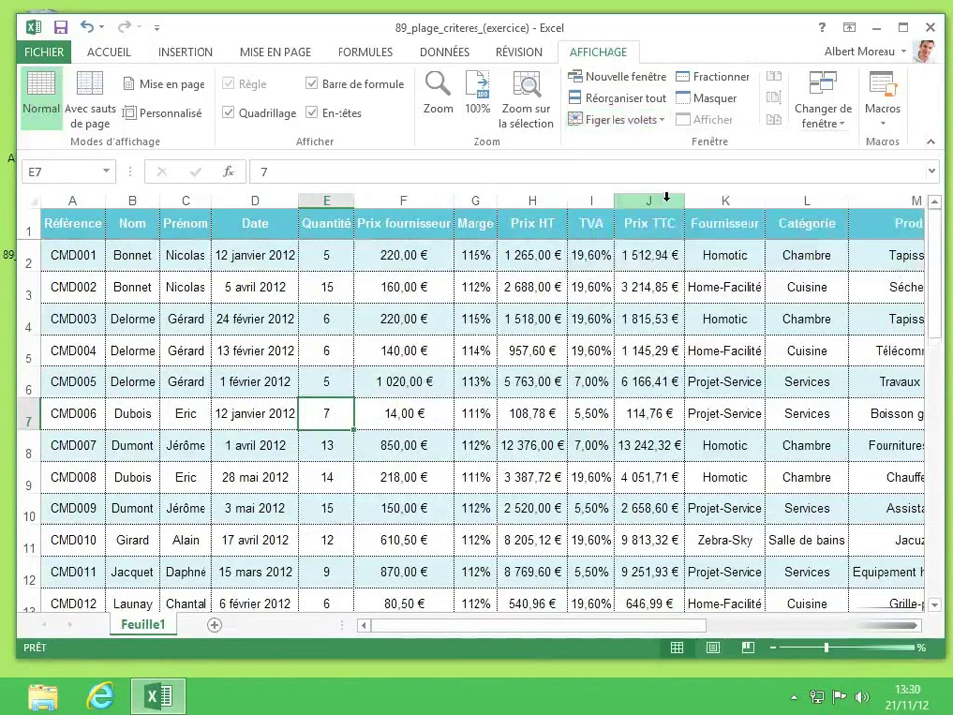
# Step: Freeze the sheet's first column in place of the top row
pyautogui.scroll(-10, 588, 353)
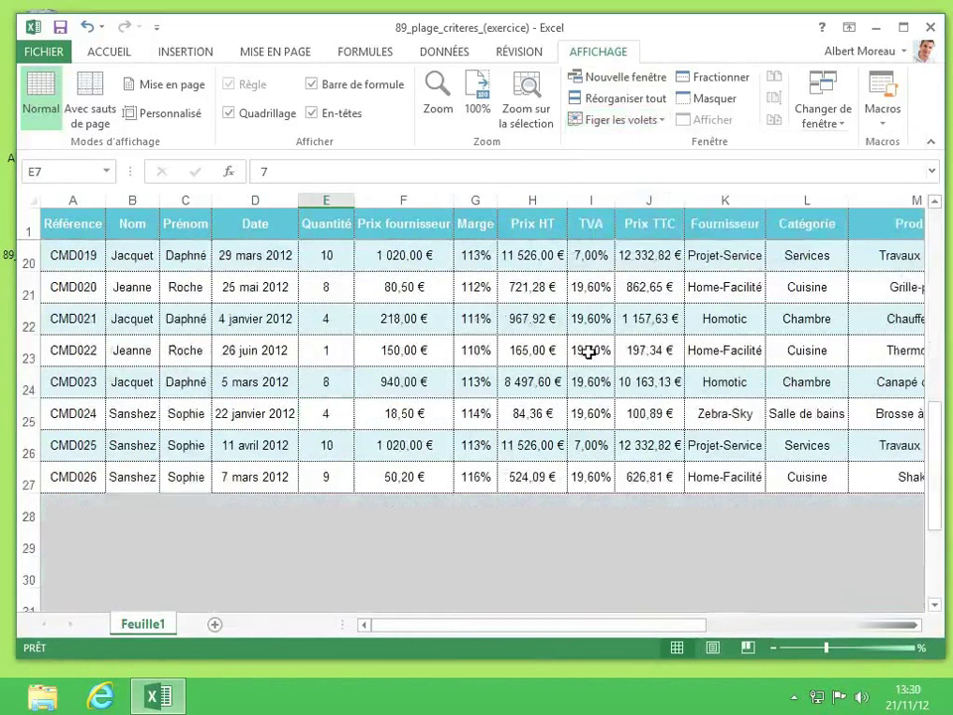
pyautogui.scroll(4, 588, 353)
pyautogui.scroll(1, 588, 353)
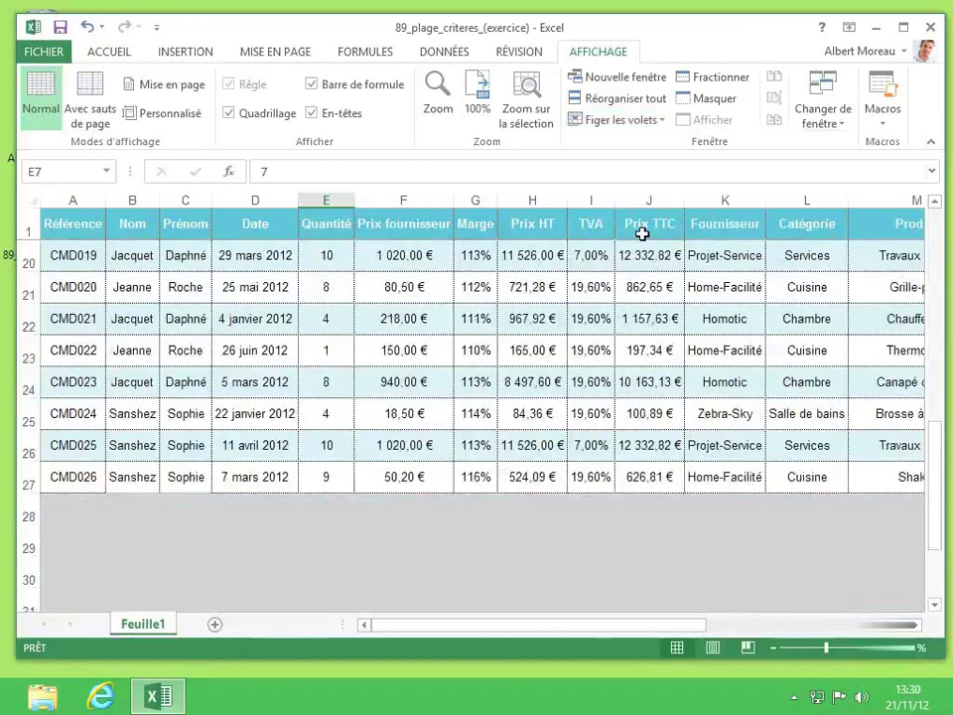
pyautogui.scroll(3, 614, 377)
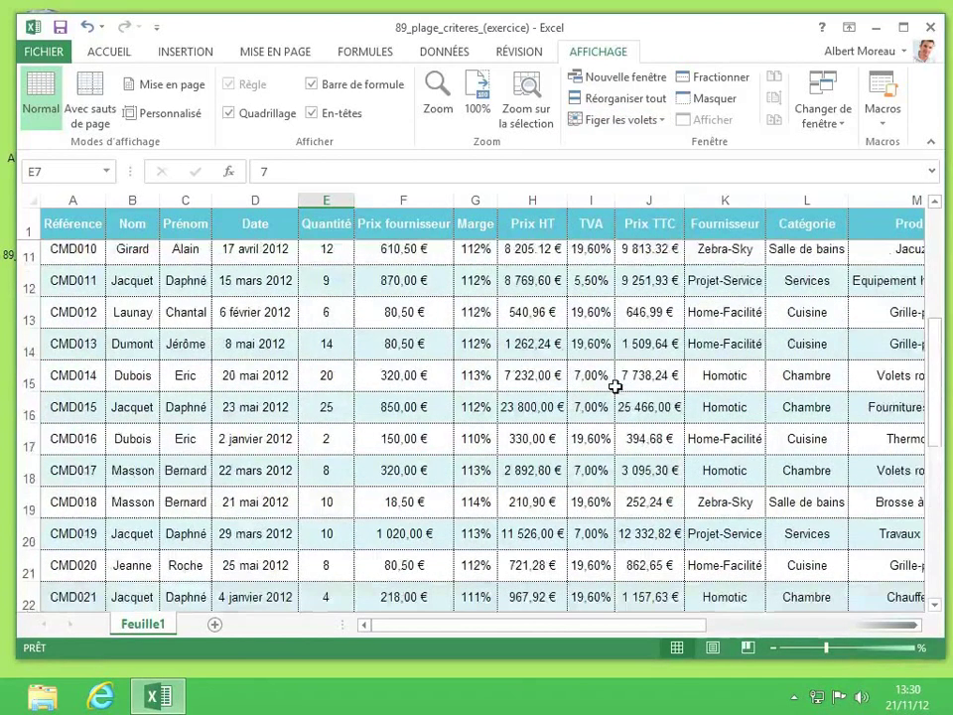
pyautogui.scroll(3, 615, 386)
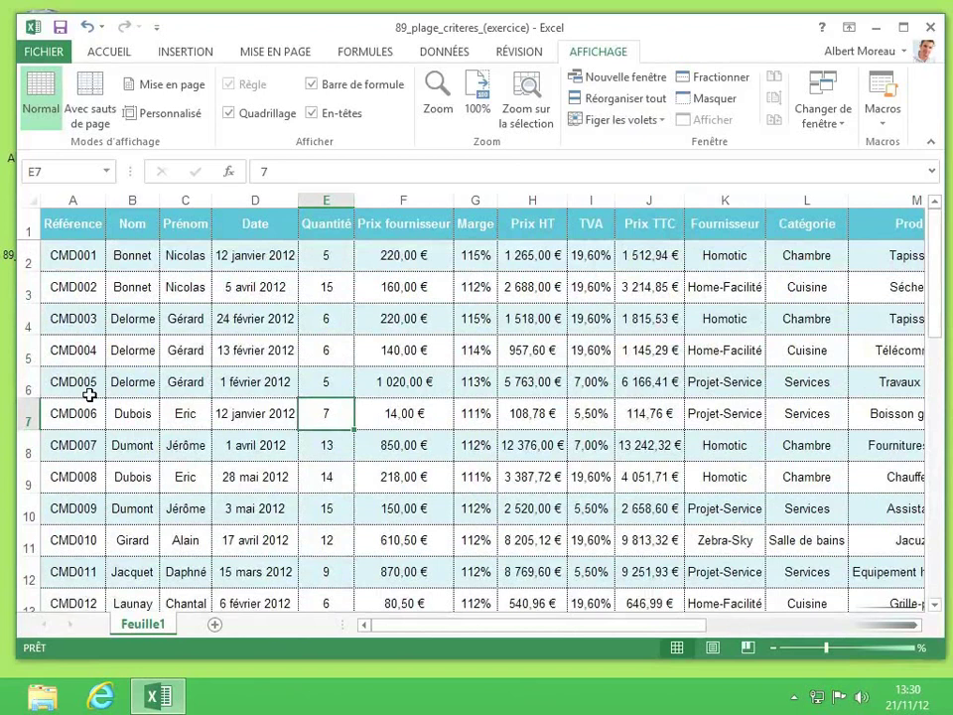
pyautogui.click(663, 121)
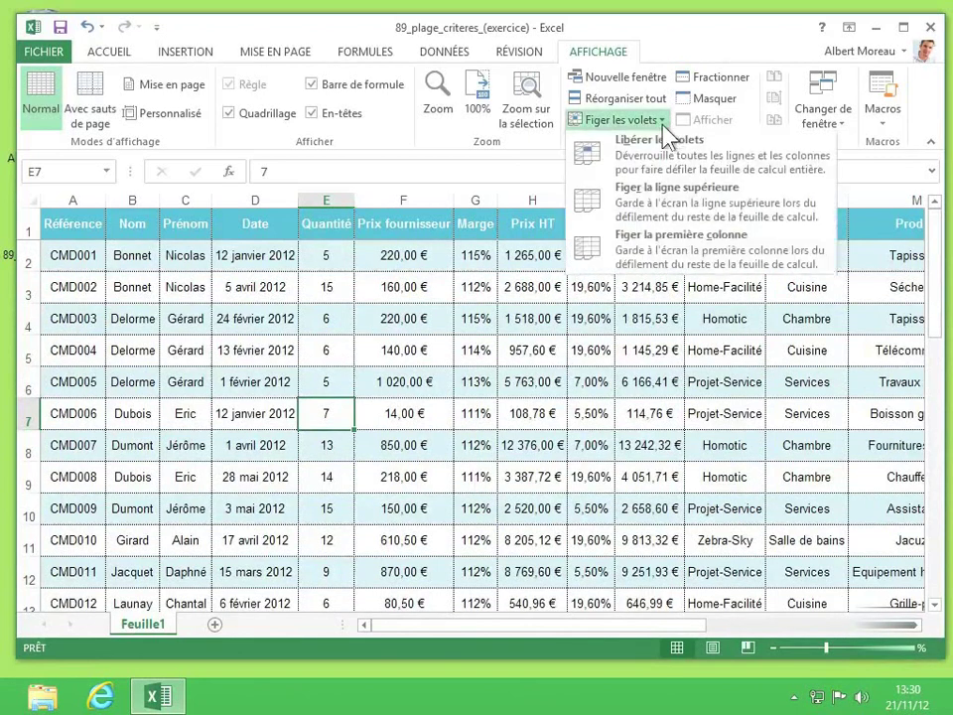
pyautogui.click(651, 253)
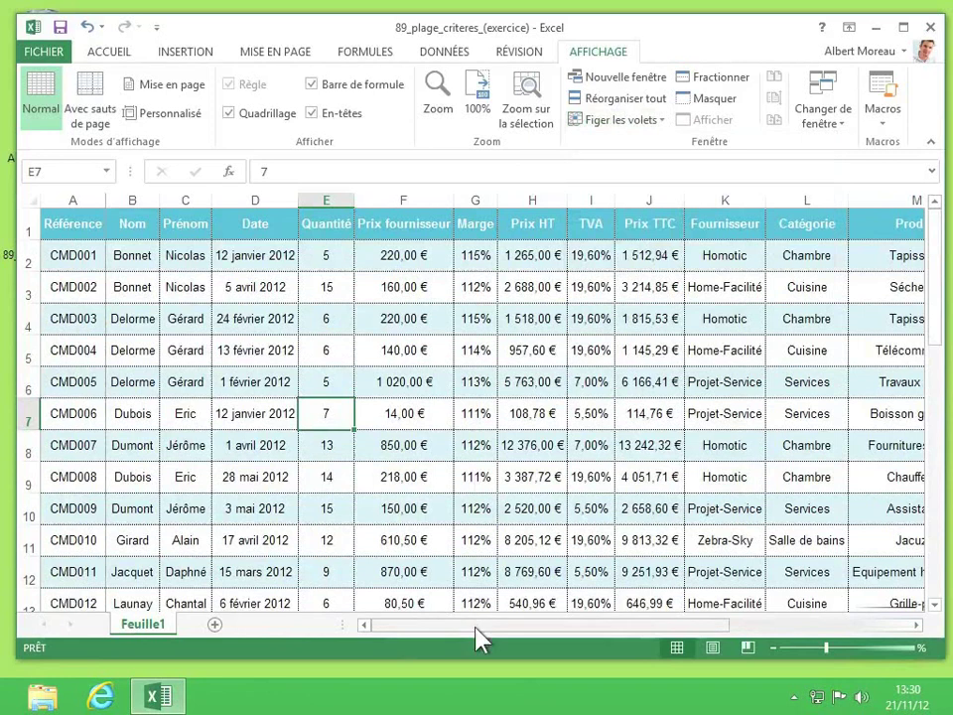
# Step: Unfreeze the first column of the order table
pyautogui.moveTo(475, 627); pyautogui.dragTo(640, 631)
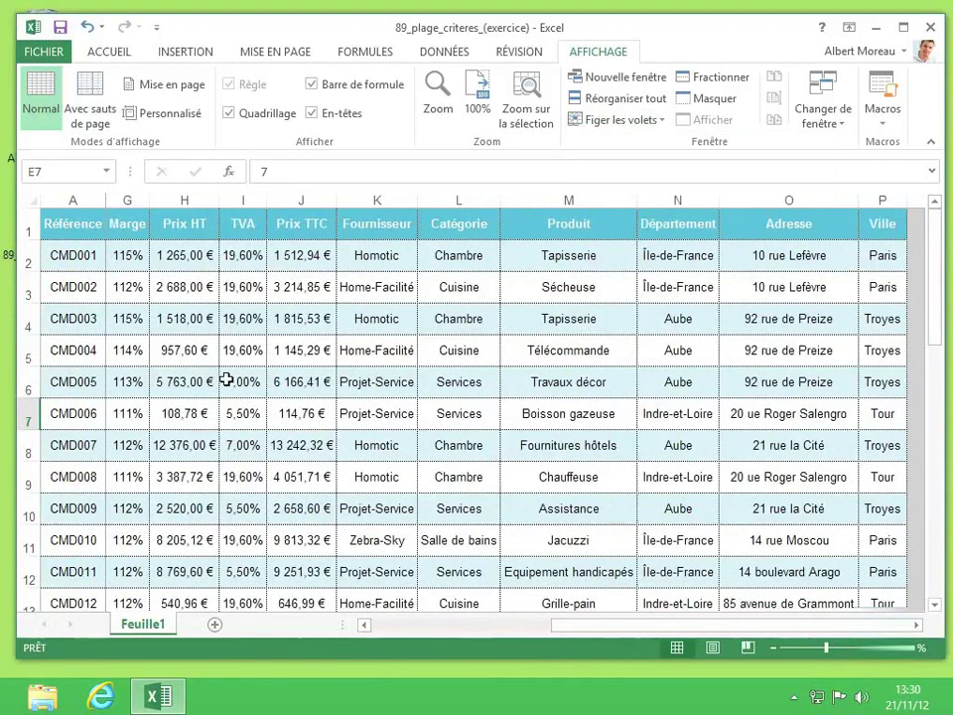
pyautogui.click(635, 121)
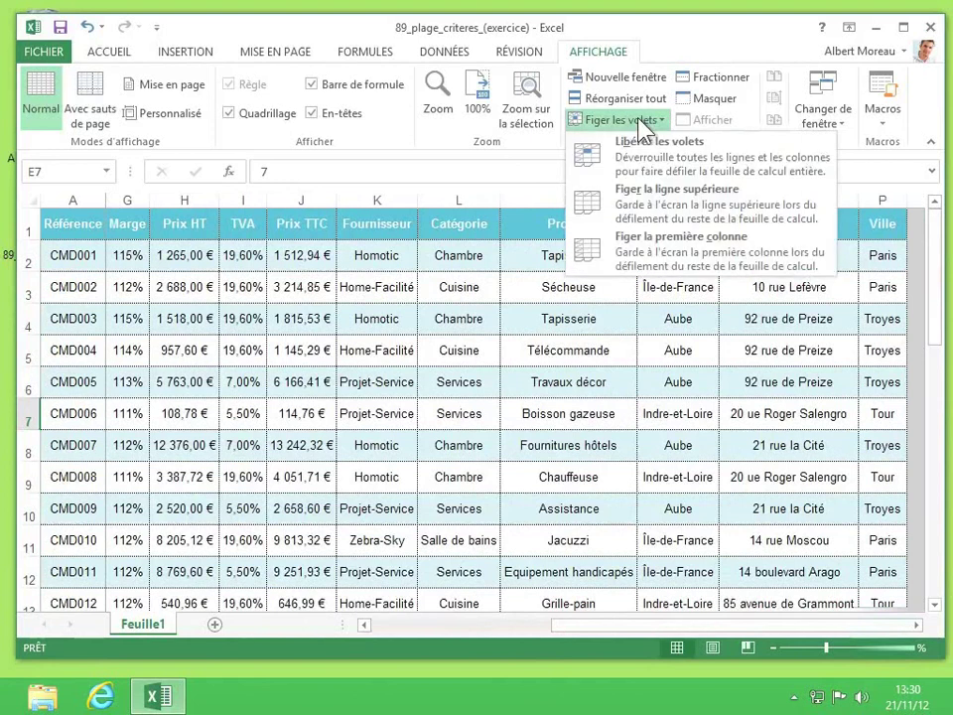
pyautogui.click(684, 159)
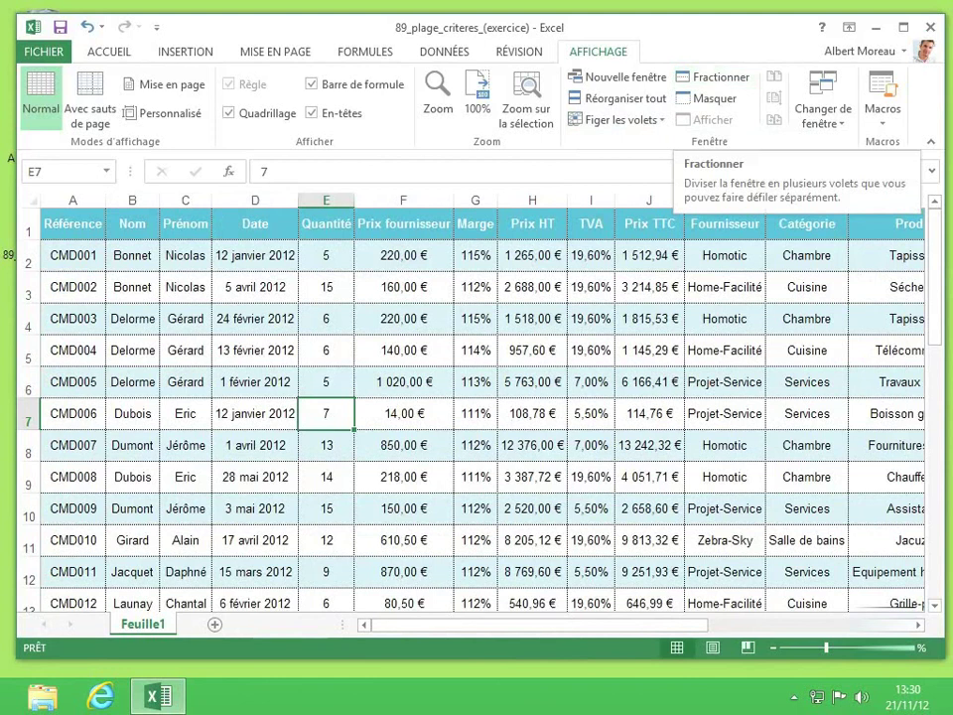
# Step: Split the worksheet window into four panes at cell E10
pyautogui.click(324, 507)
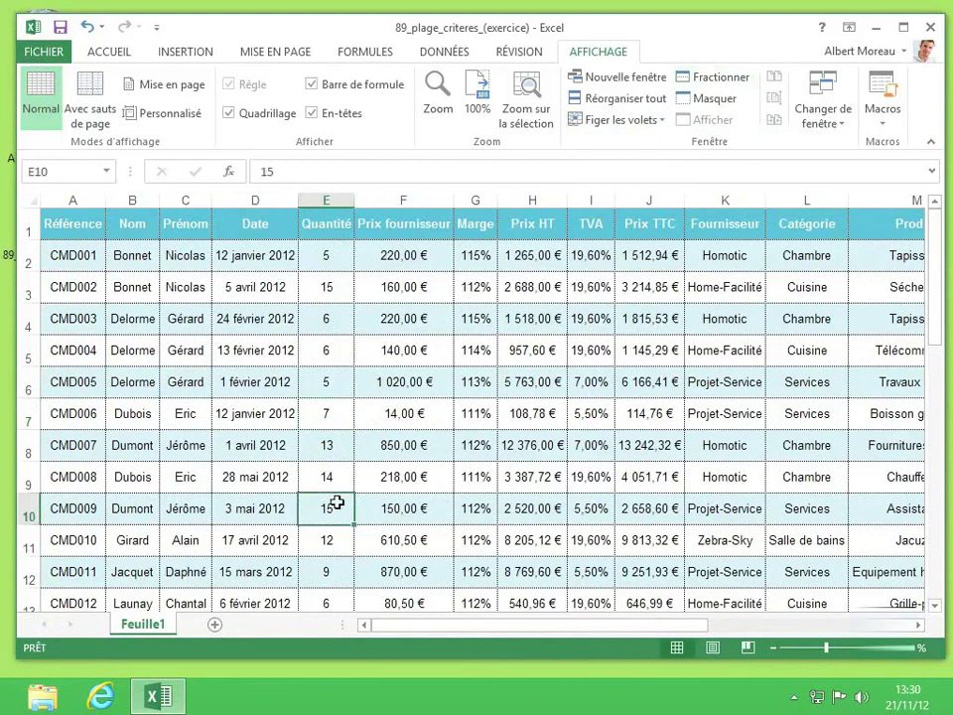
pyautogui.click(717, 79)
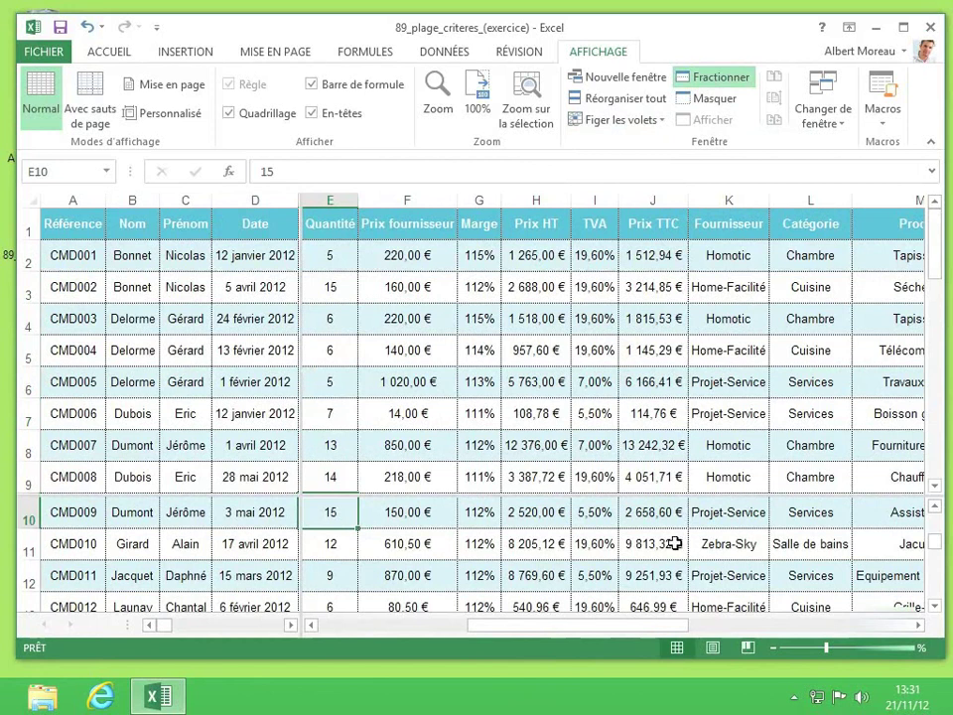
# Step: Examine how the split panes show distant rows and columns of the order table independently
pyautogui.click(934, 606)
pyautogui.click(934, 606)
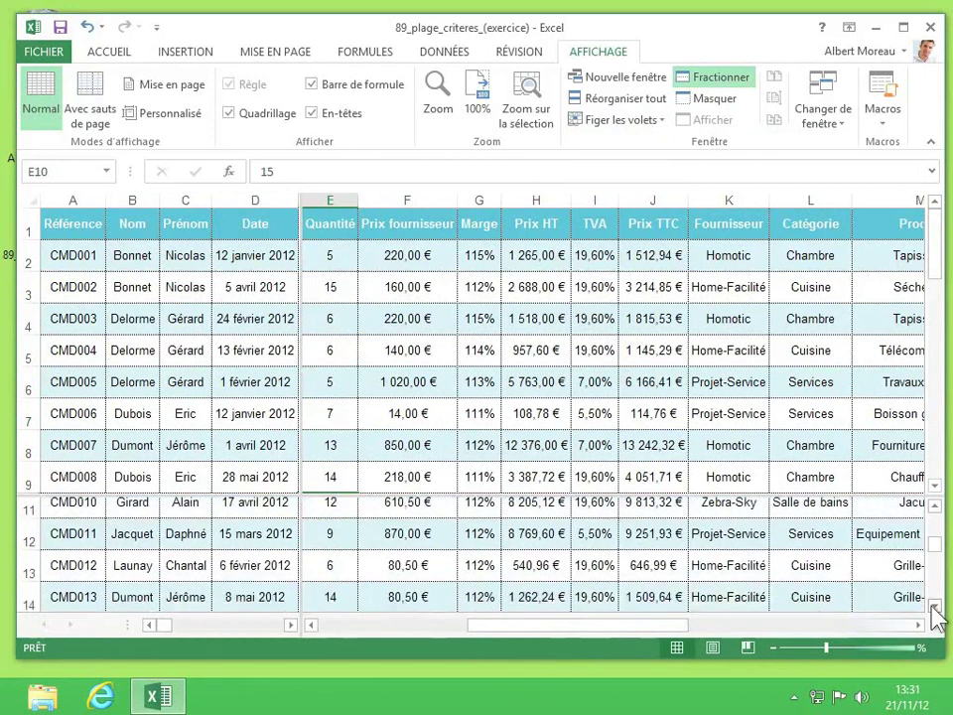
pyautogui.click(934, 606)
pyautogui.click(934, 605)
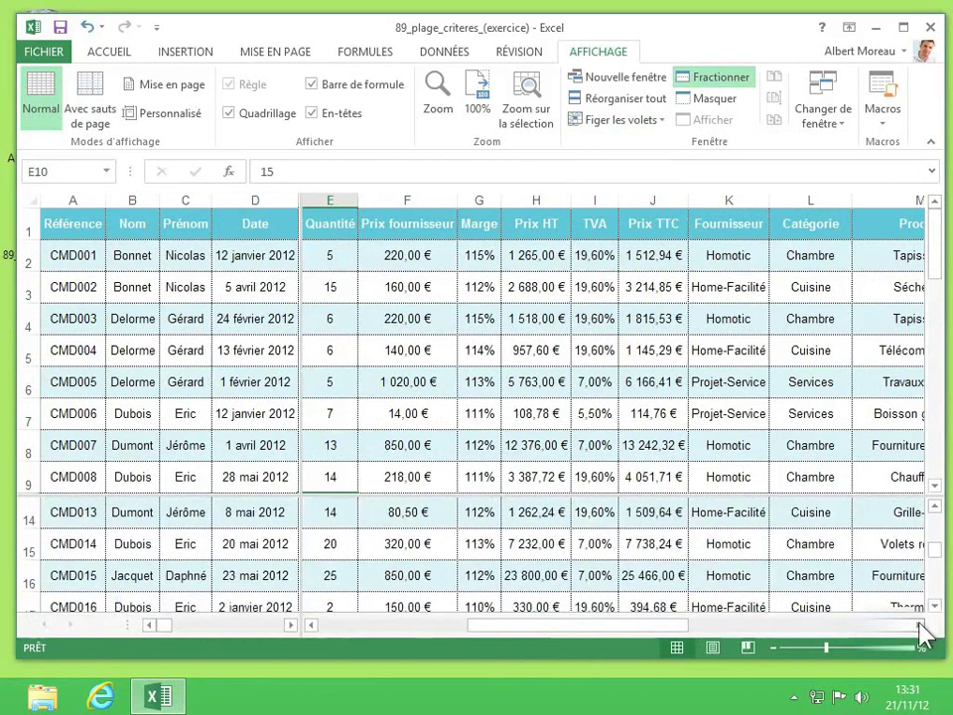
pyautogui.click(918, 624)
pyautogui.click(919, 624)
pyautogui.click(918, 624)
pyautogui.click(919, 625)
pyautogui.click(918, 625)
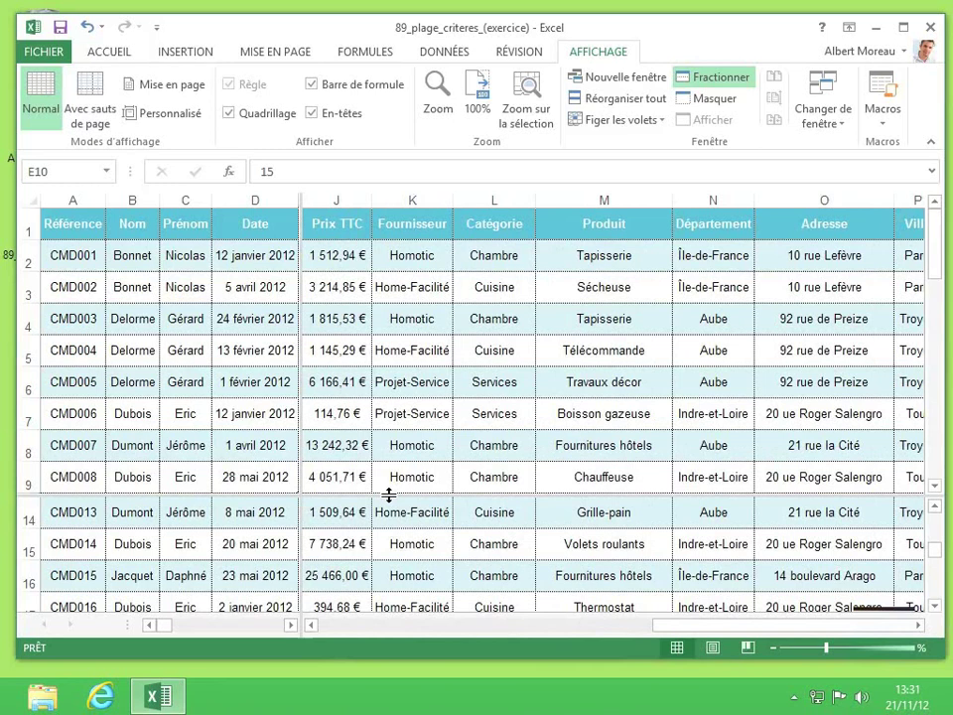
# Step: Move the horizontal split bar to below row 4 and the vertical one to just after column C
pyautogui.moveTo(388, 493); pyautogui.dragTo(381, 332)
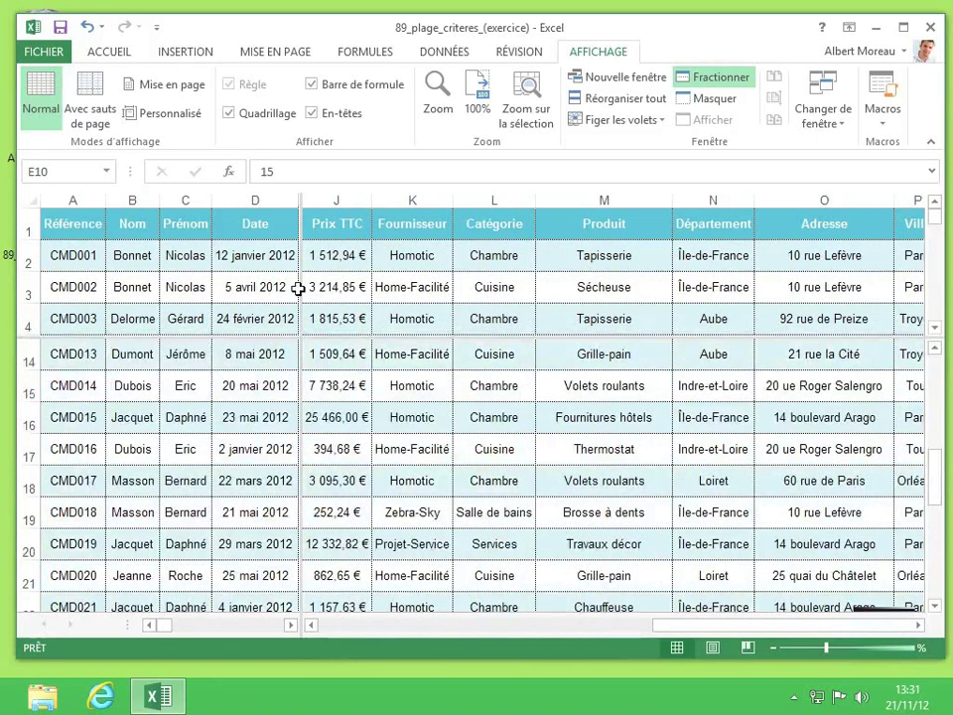
pyautogui.moveTo(299, 288); pyautogui.dragTo(204, 290)
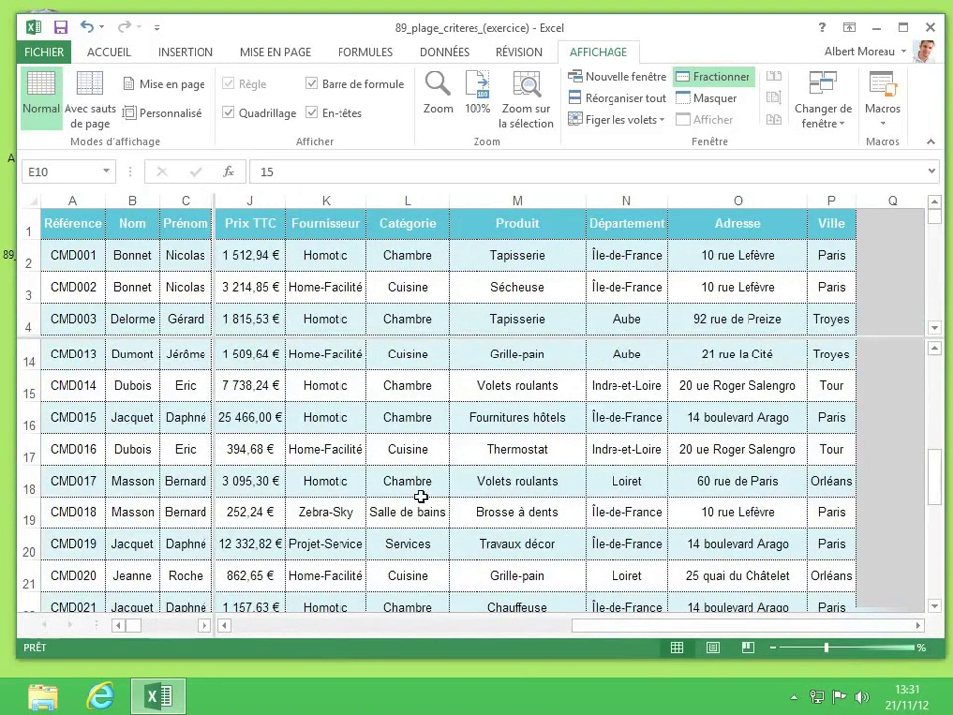
# Step: Remove the split from the worksheet window
pyautogui.moveTo(615, 640); pyautogui.dragTo(464, 643)
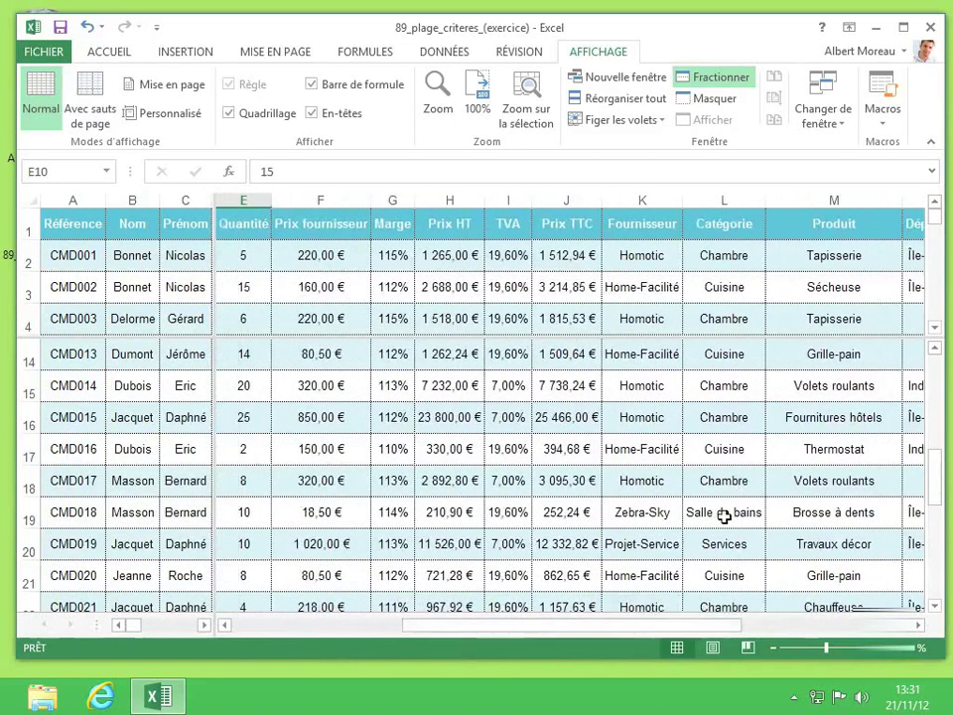
pyautogui.moveTo(934, 470); pyautogui.dragTo(929, 521)
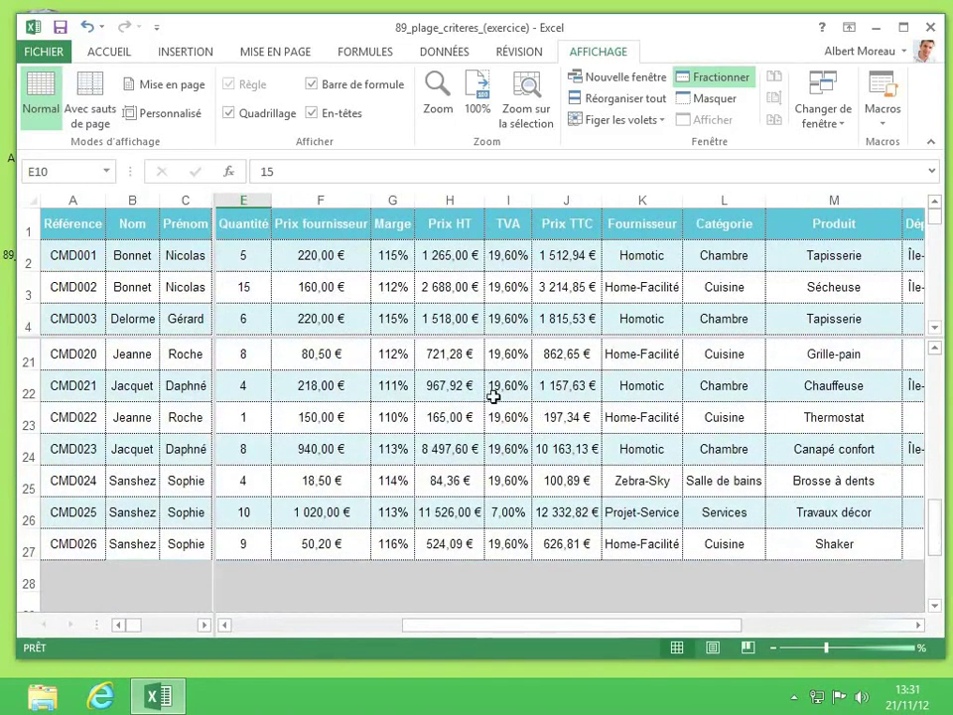
pyautogui.click(730, 79)
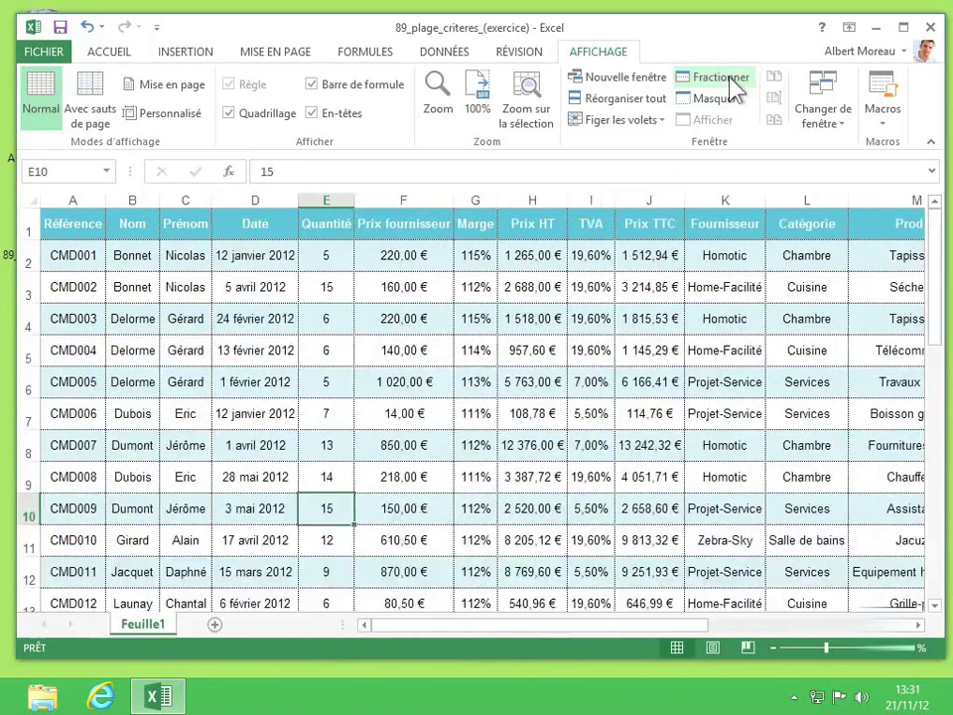